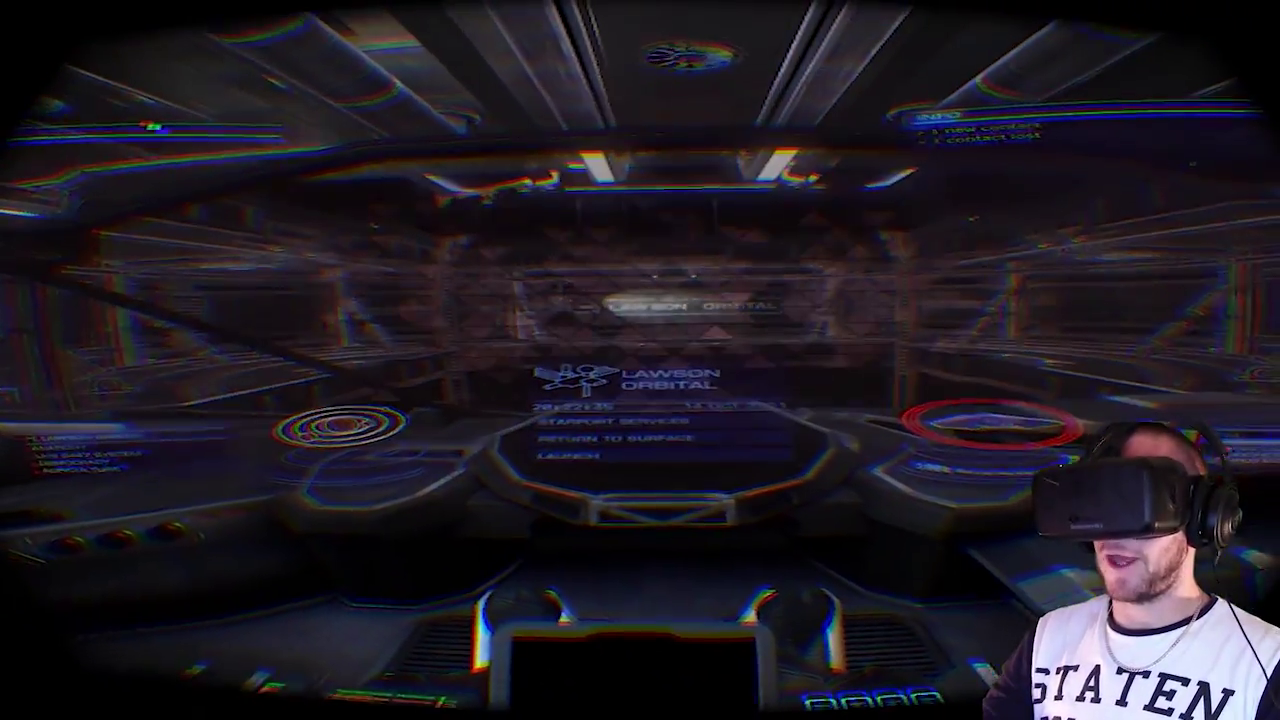
pyautogui.press('space')
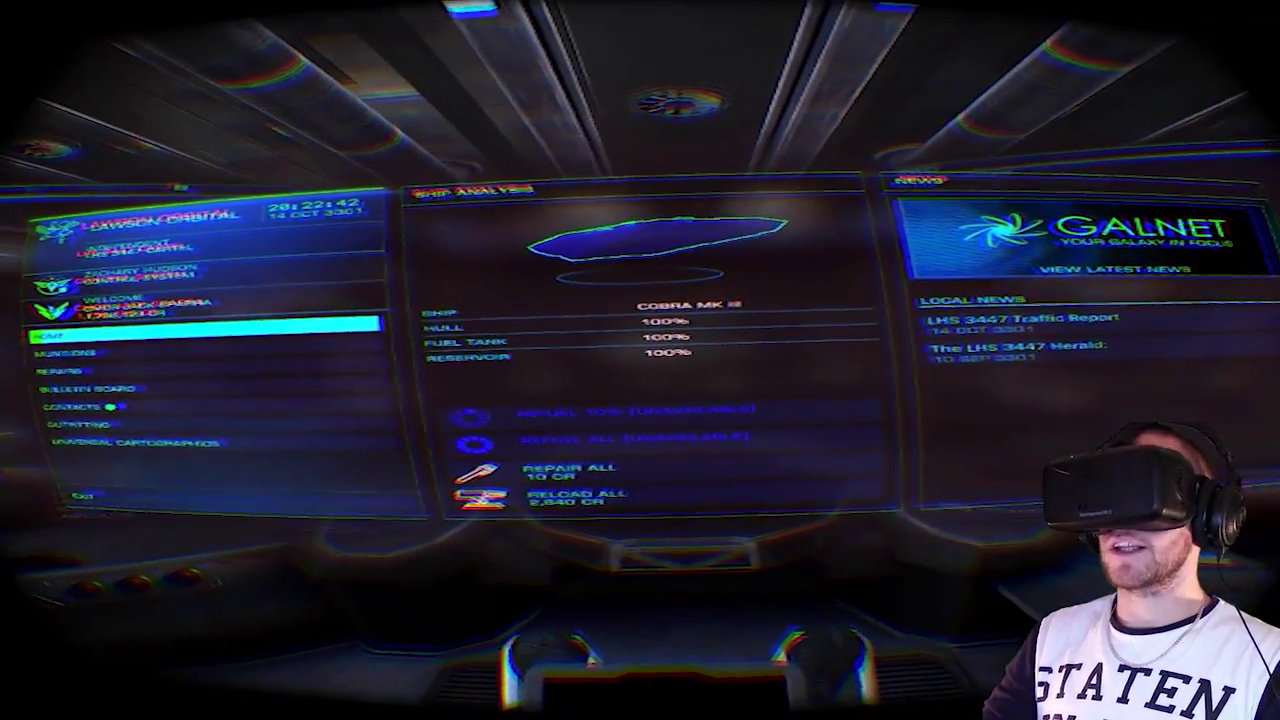
pyautogui.press('Down')
pyautogui.press('Down')
pyautogui.press('Down')
pyautogui.press('BackSpace')
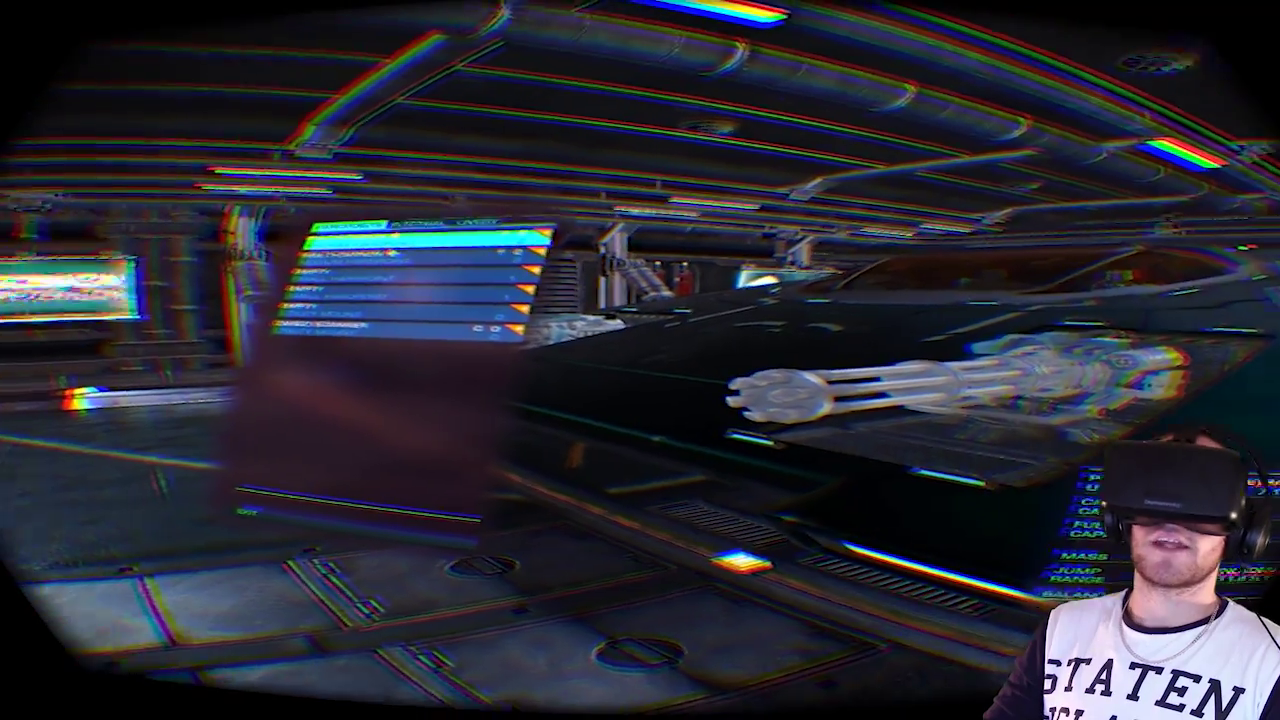
pyautogui.press('e')
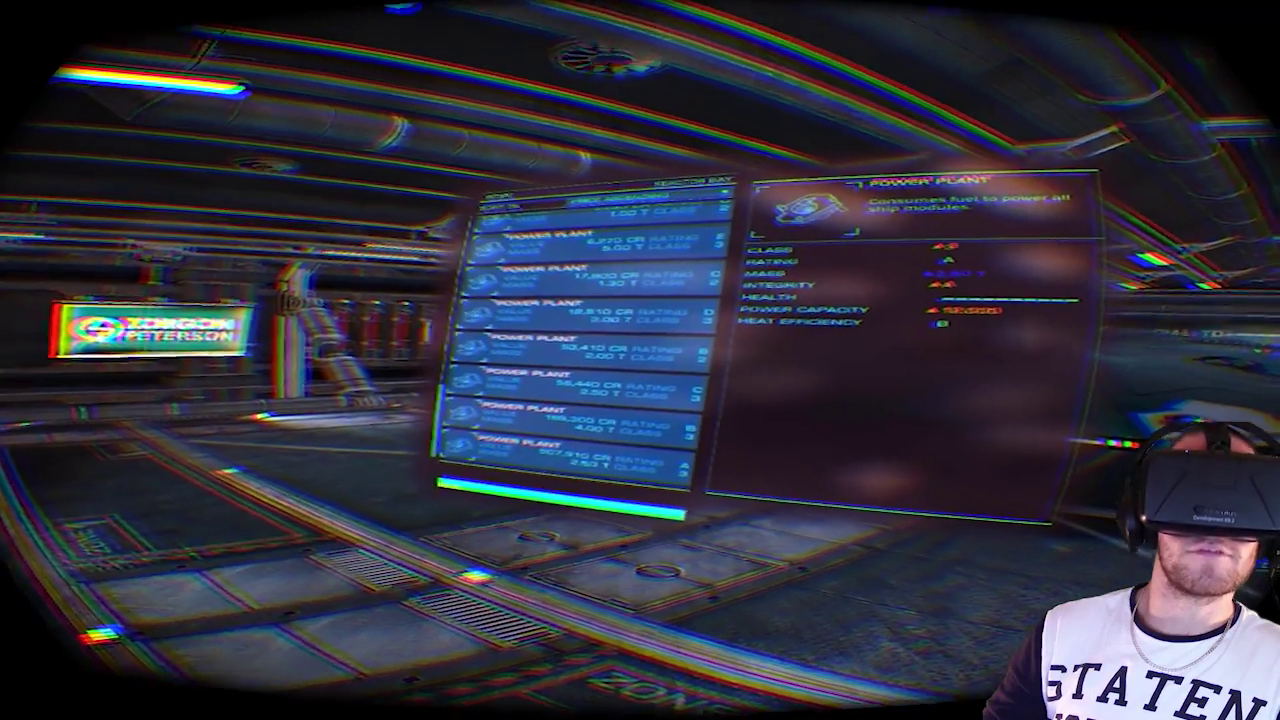
pyautogui.press('Up')
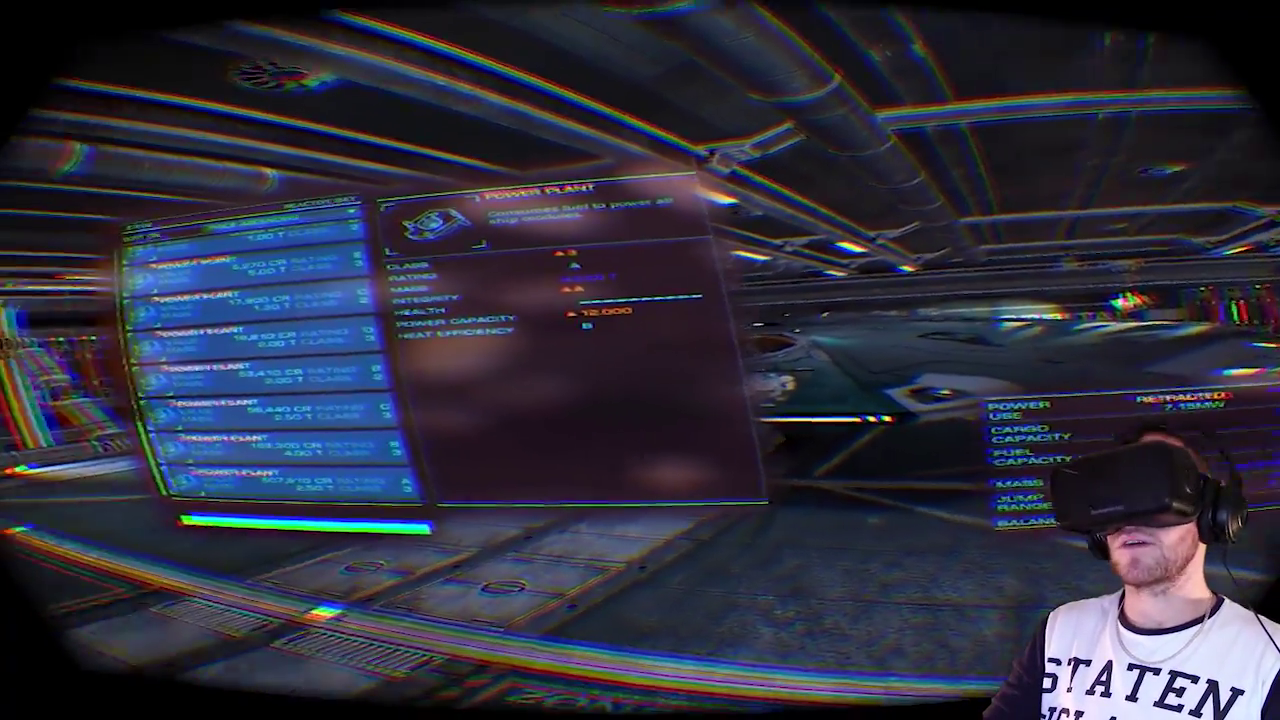
pyautogui.press('BackSpace')
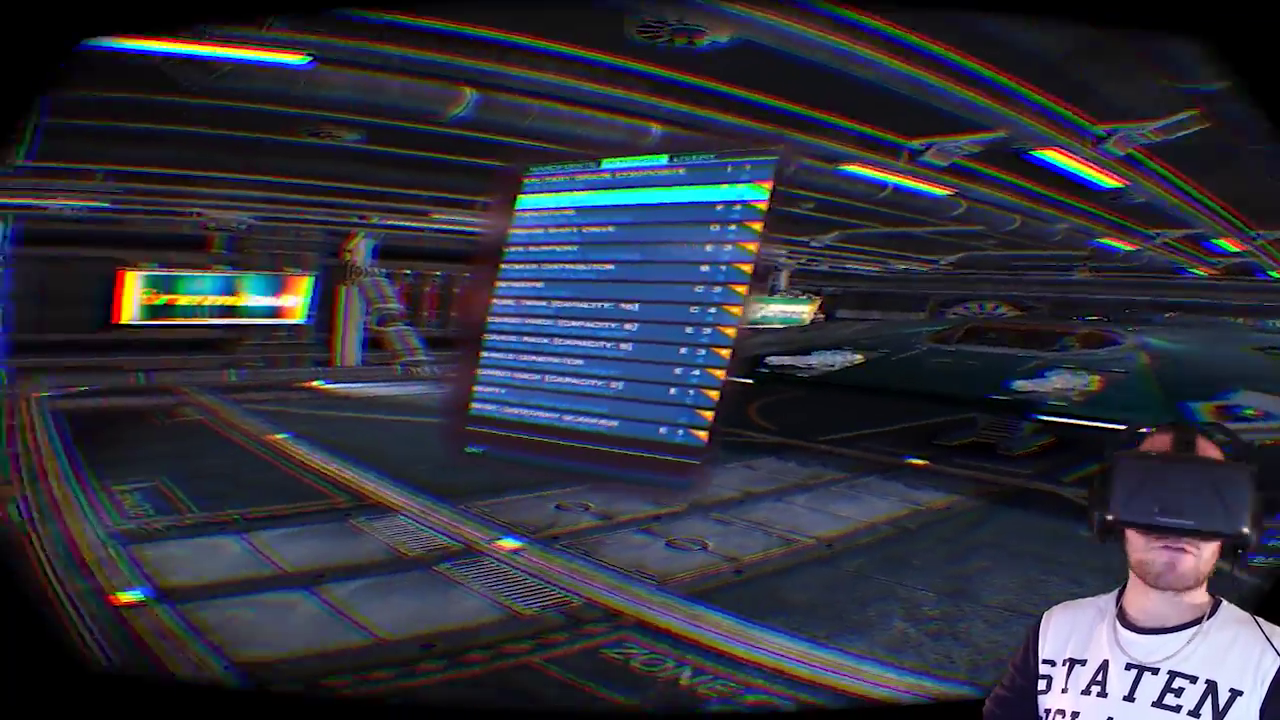
pyautogui.press('Down')
pyautogui.press('Down')
pyautogui.press('Down')
pyautogui.press('Down')
pyautogui.press('Down')
pyautogui.press('Down')
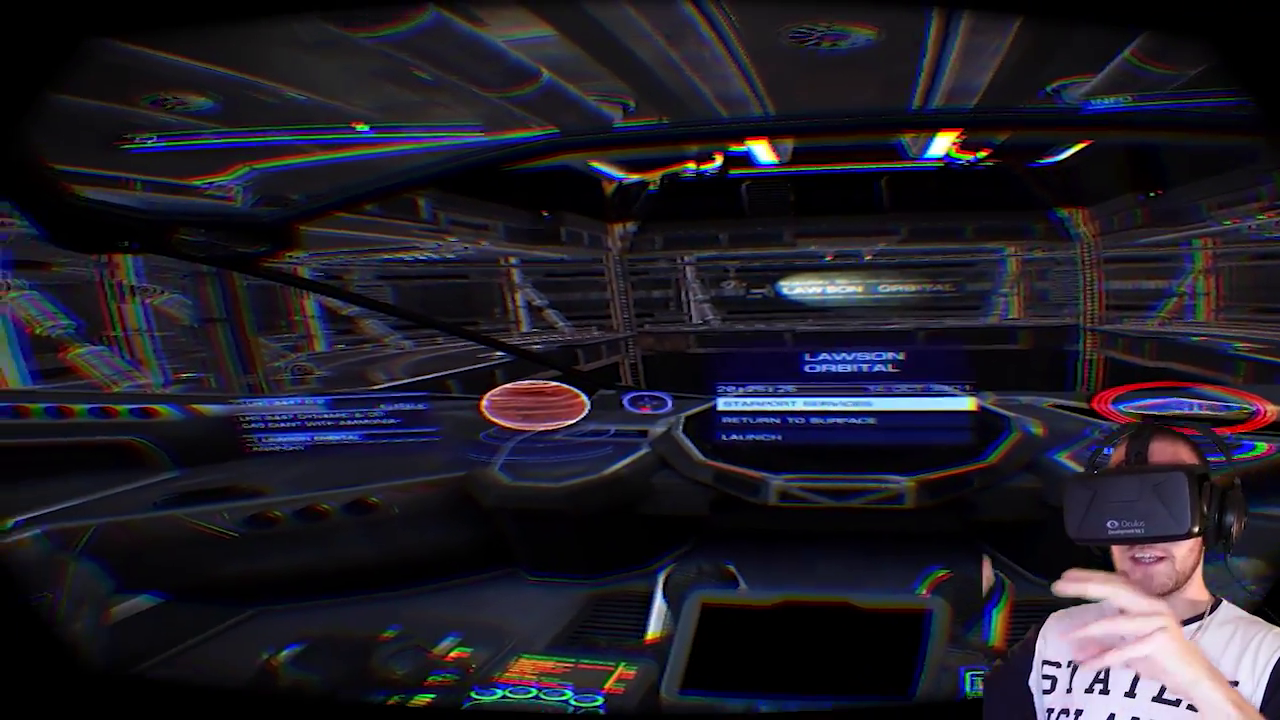
pyautogui.press('space')
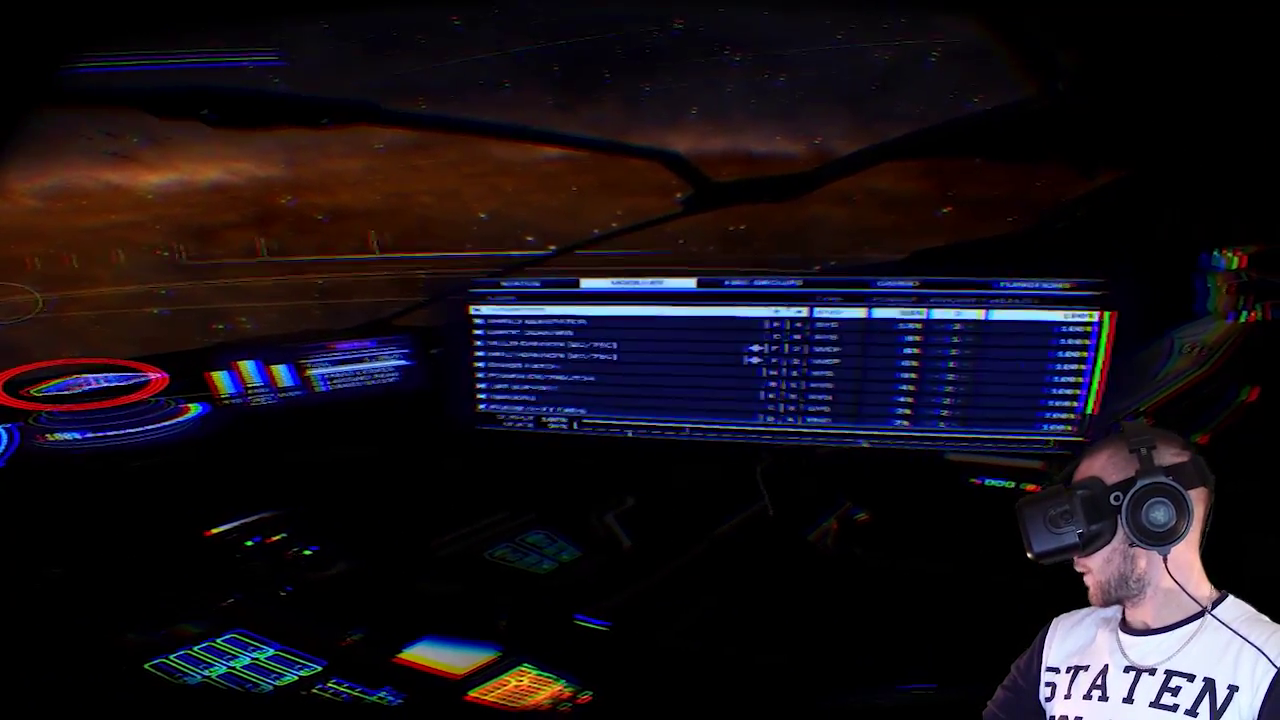
pyautogui.press('e')
pyautogui.press('e')
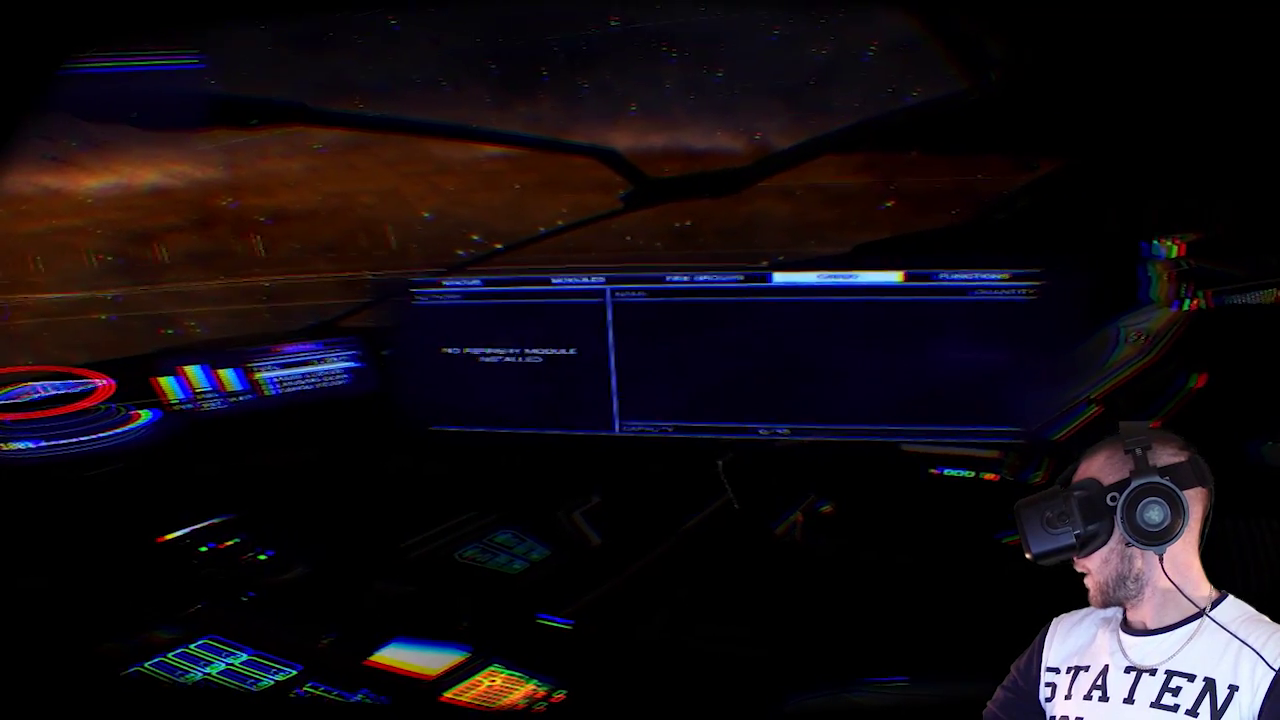
pyautogui.press('e')
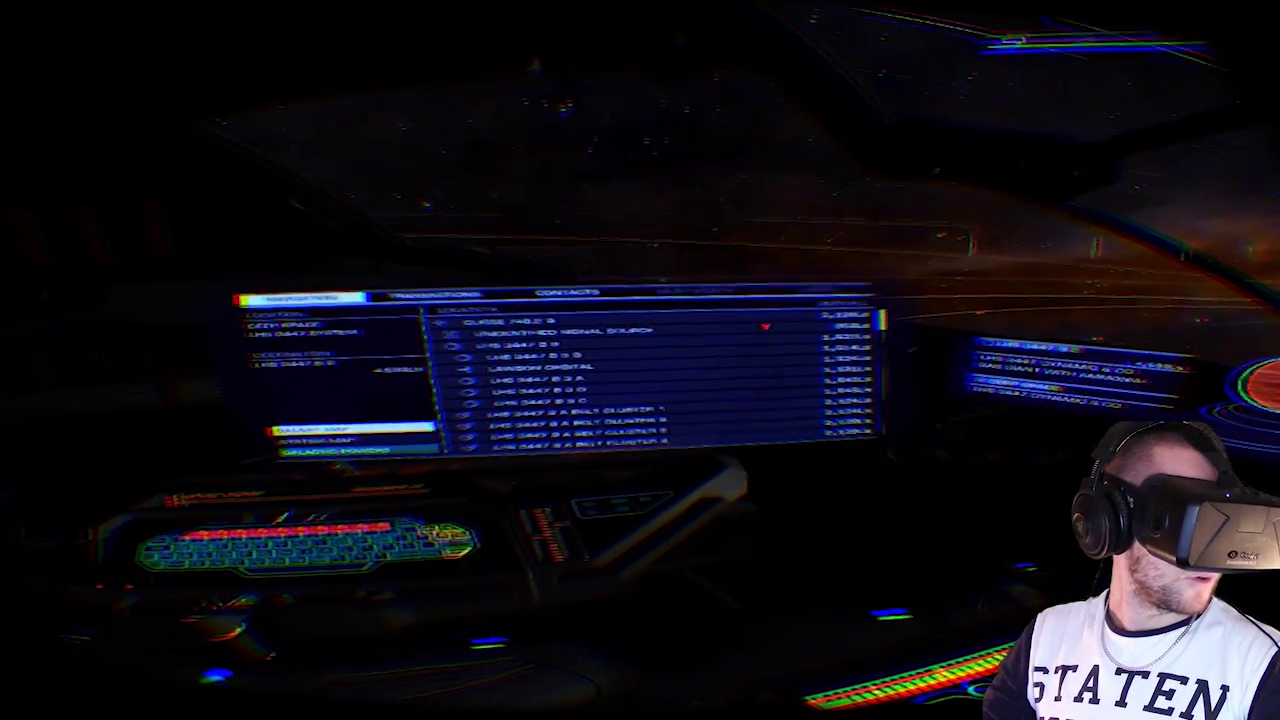
pyautogui.press('d')
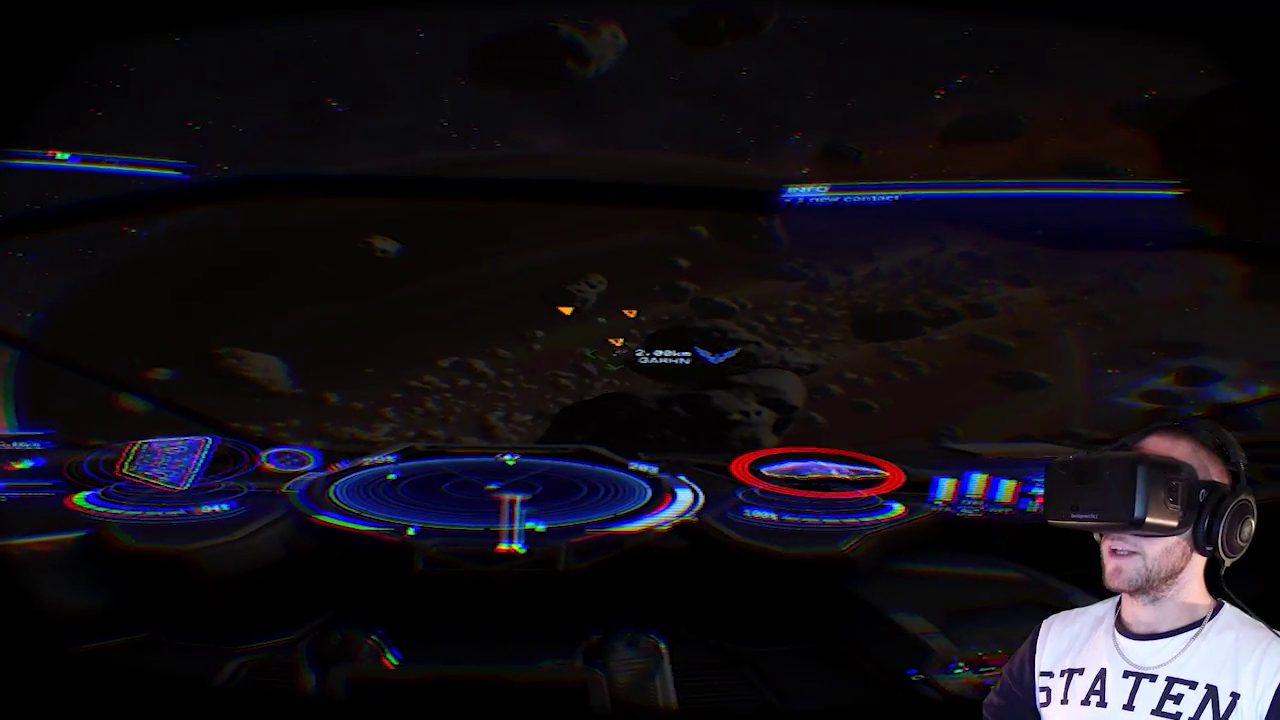
pyautogui.press('u')
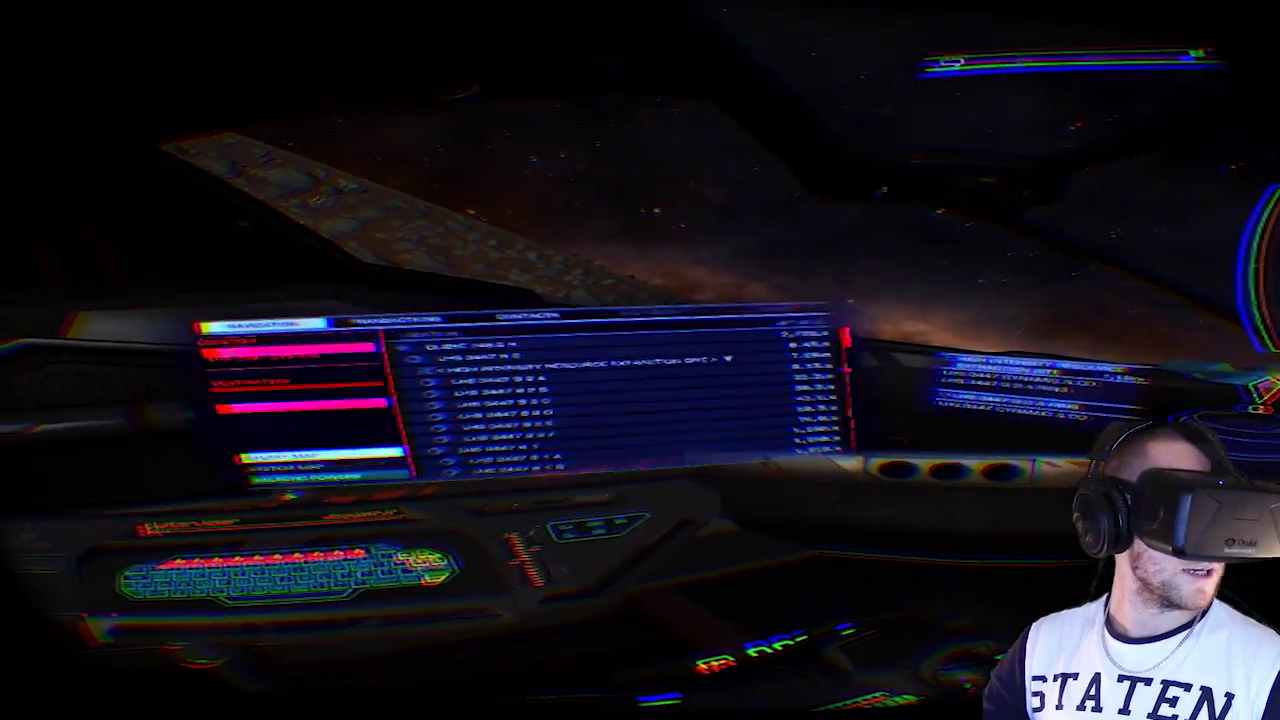
pyautogui.press('e')
pyautogui.press('s')
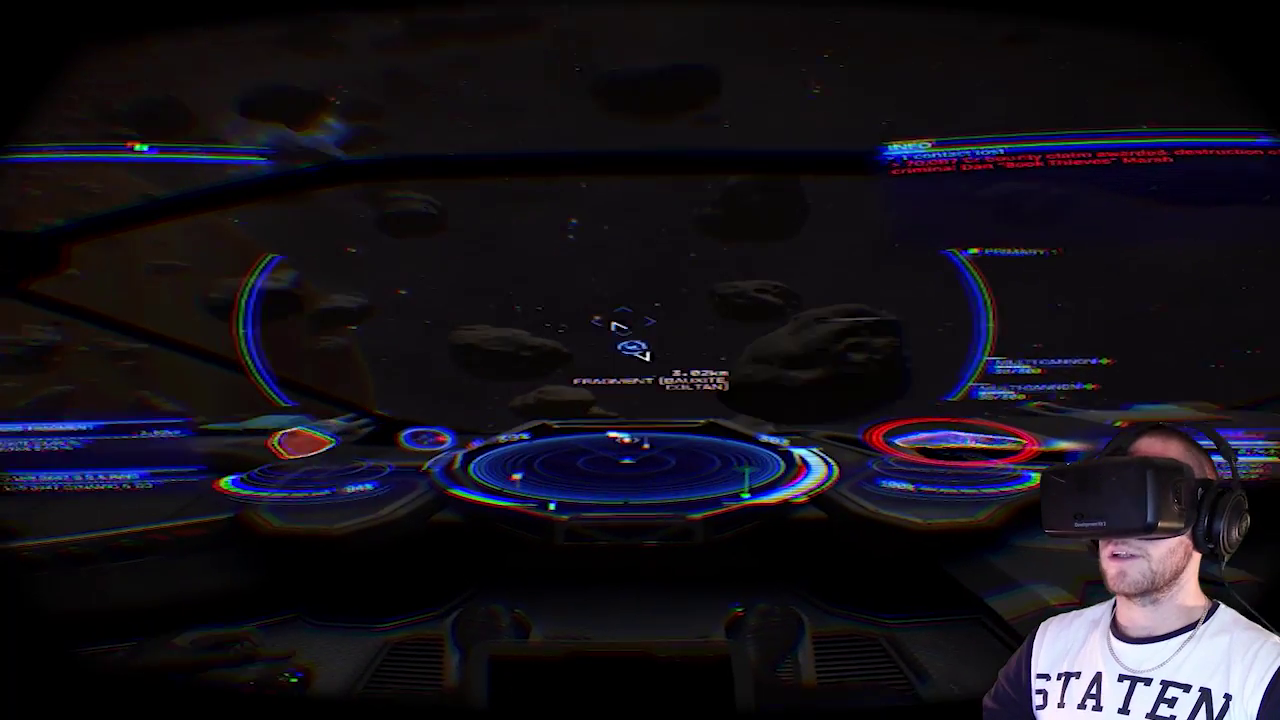
pyautogui.press('t')
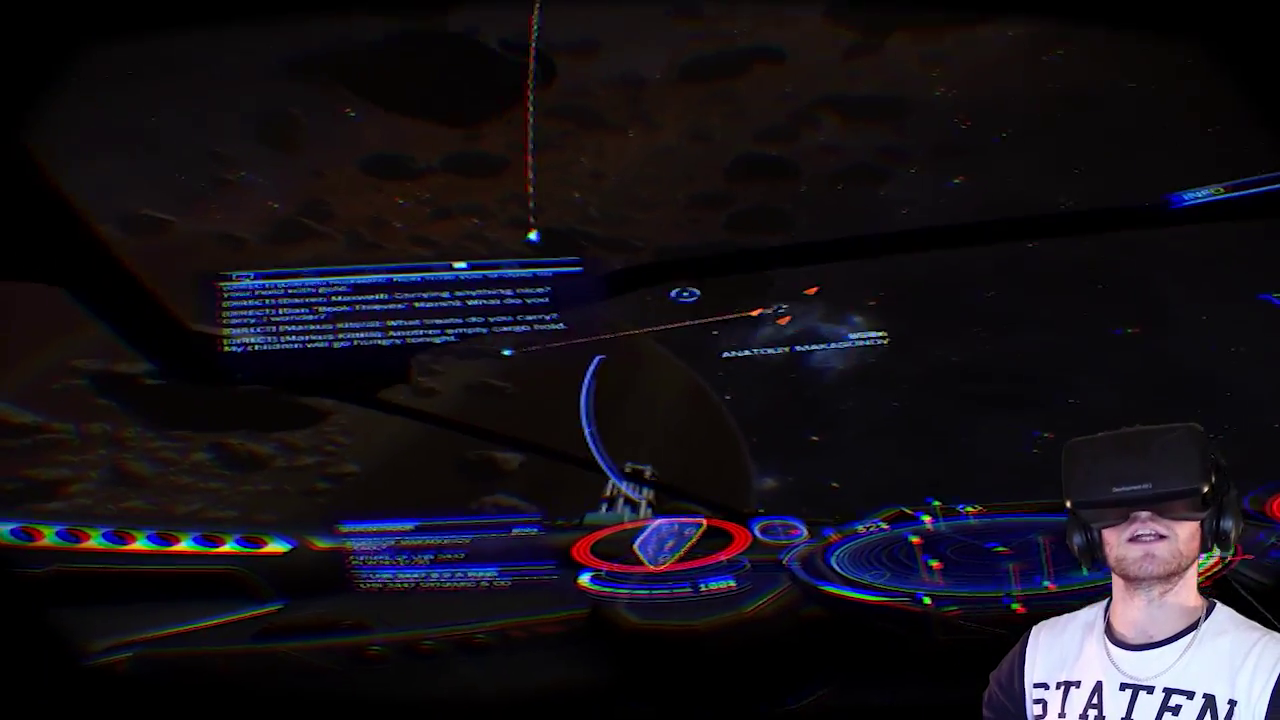
pyautogui.press('t')
pyautogui.press('t')
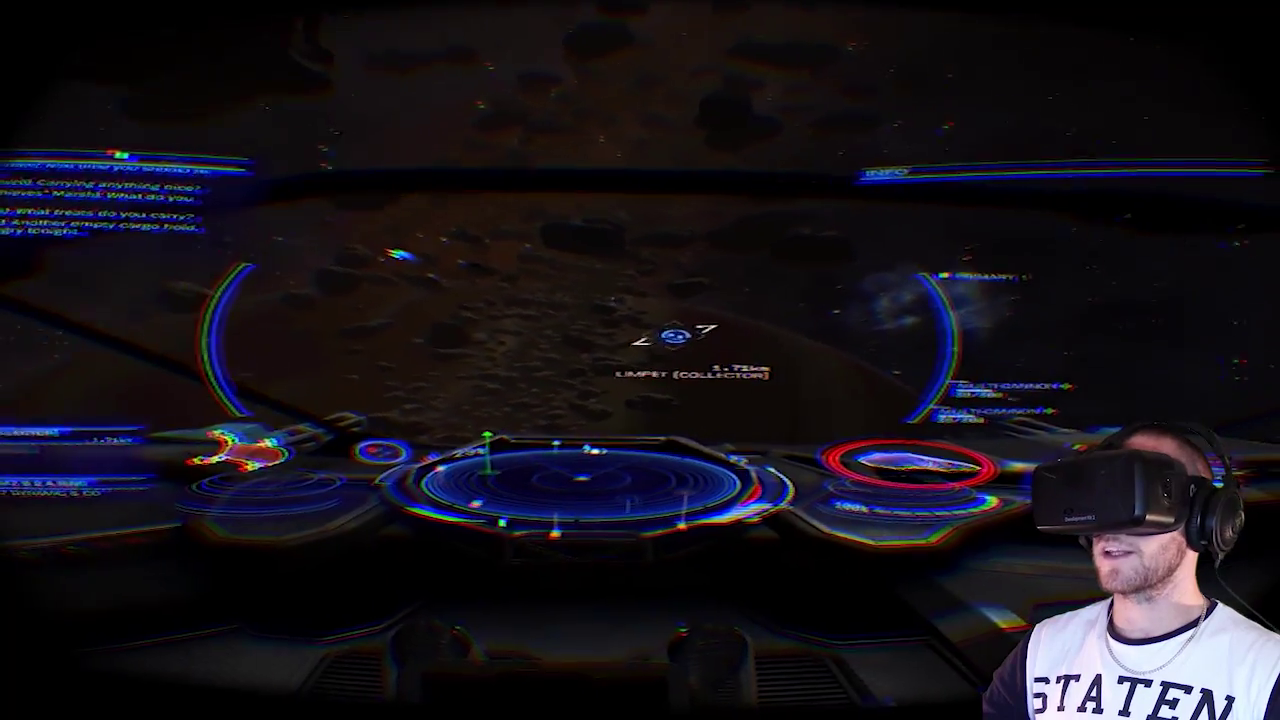
pyautogui.press('t')
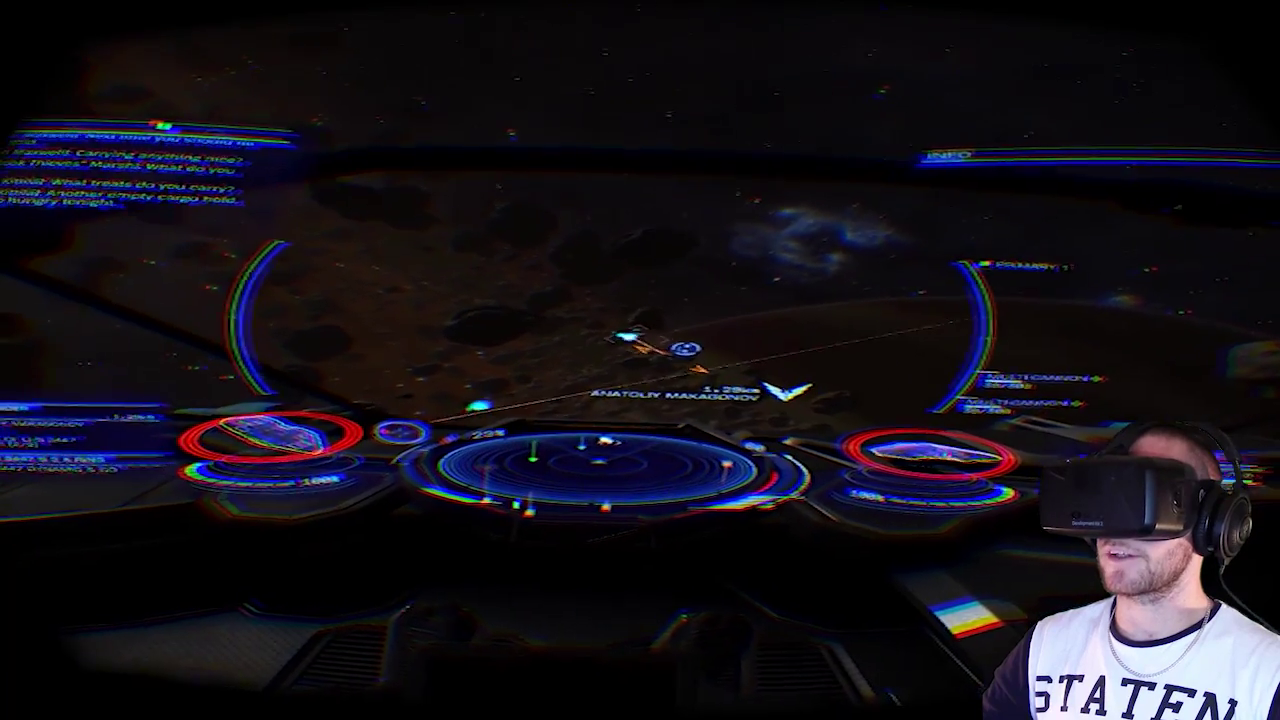
pyautogui.press('t')
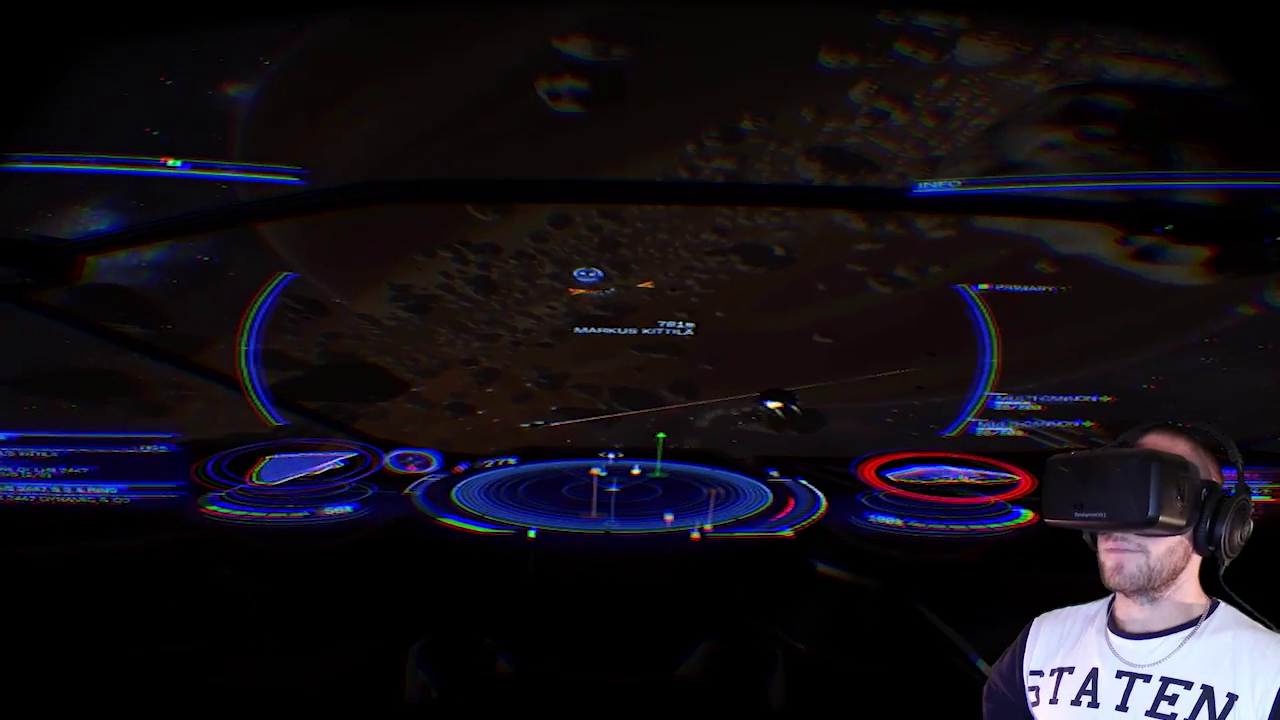
pyautogui.press('t')
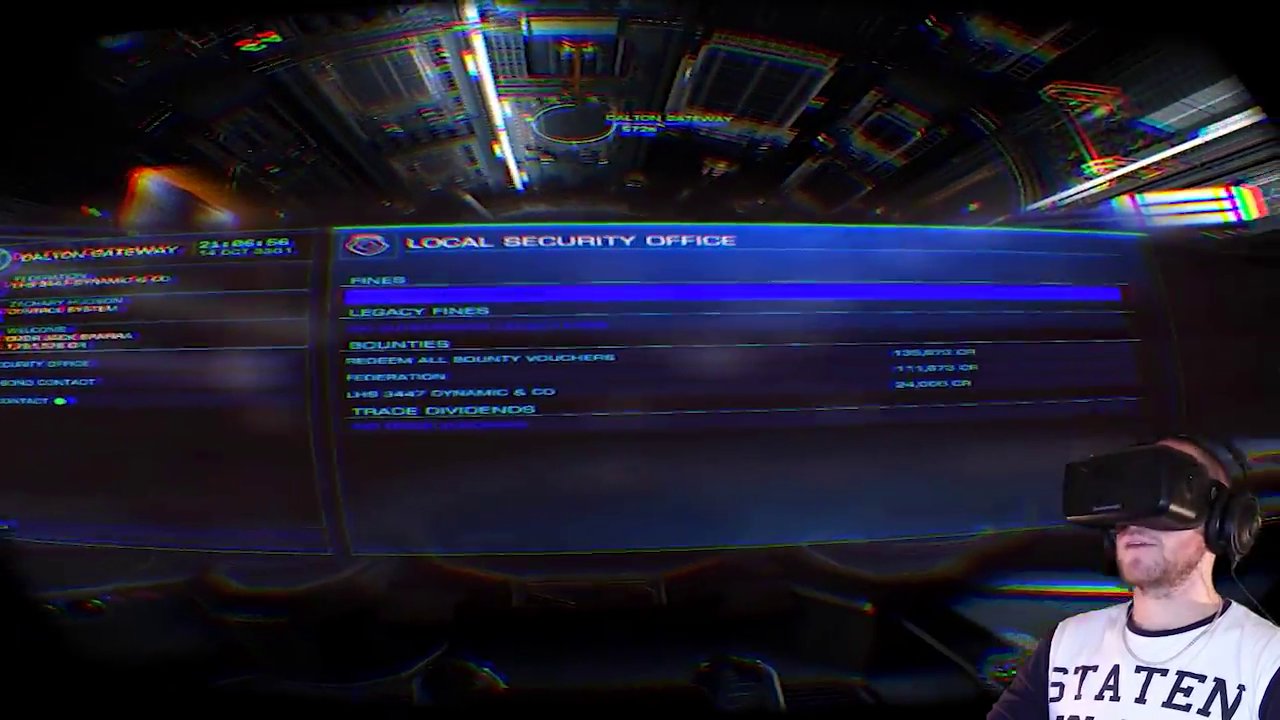
pyautogui.press('Down')
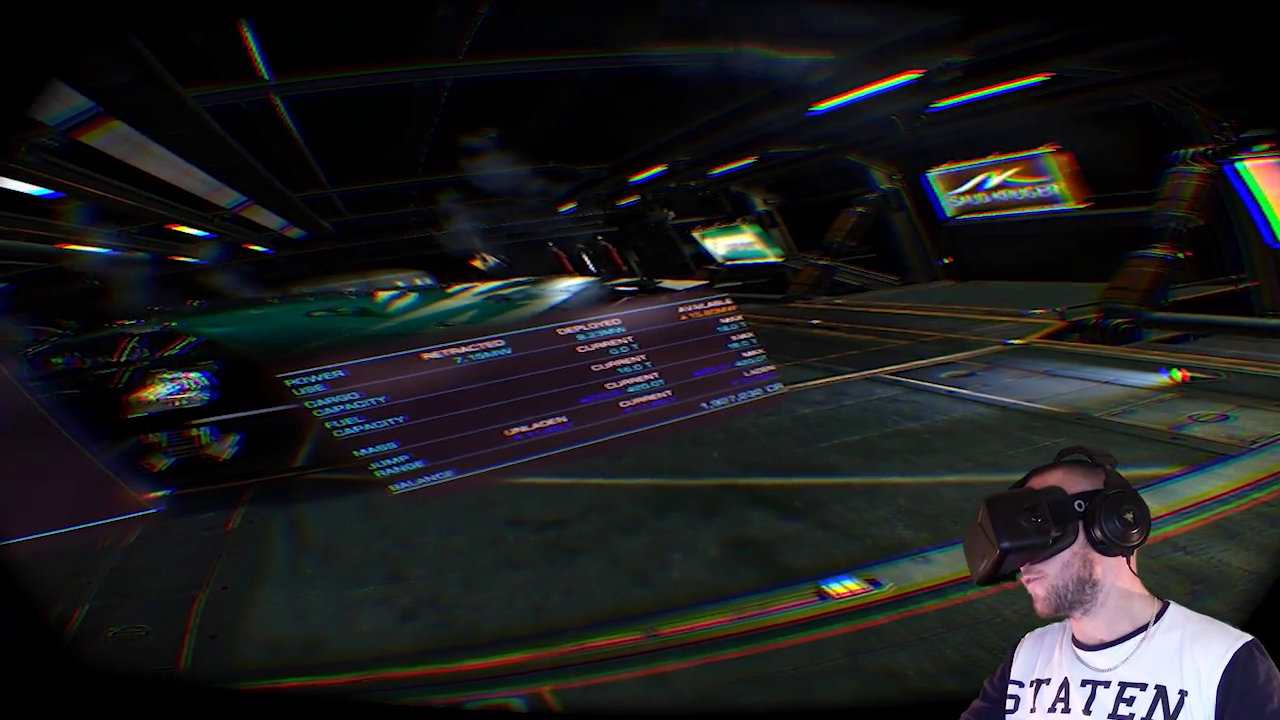
pyautogui.press('space')
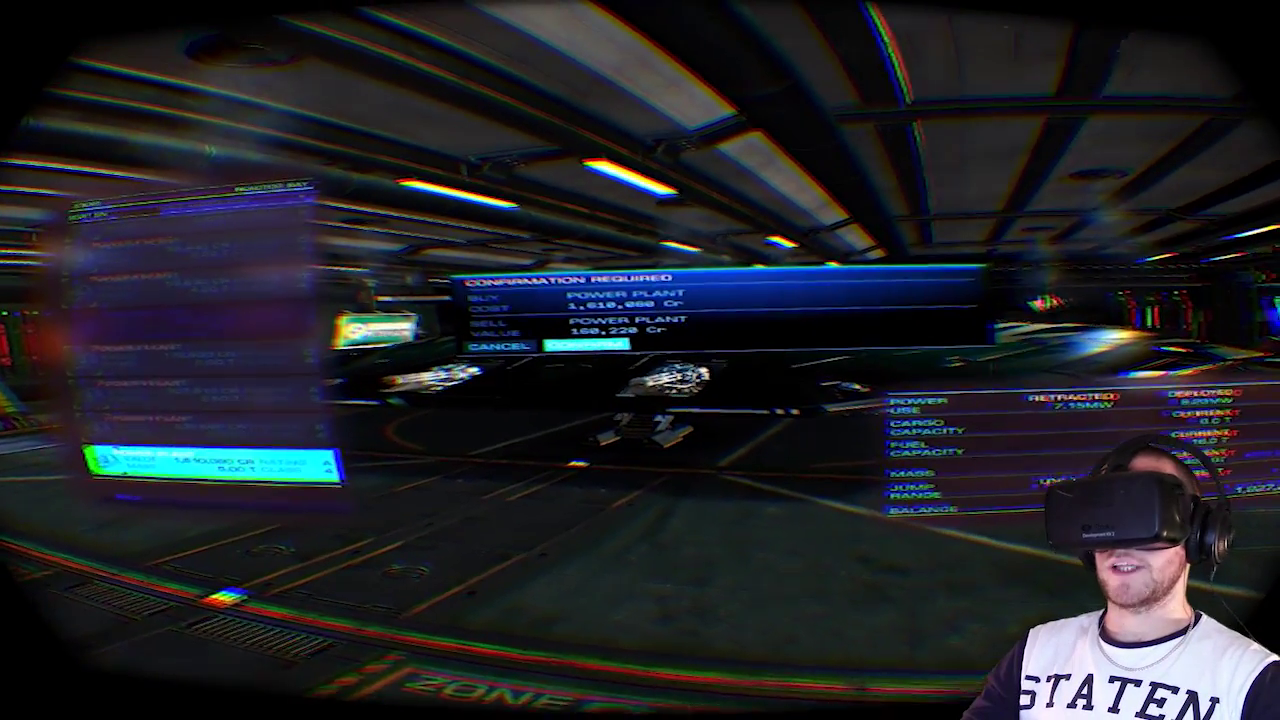
pyautogui.press('space')
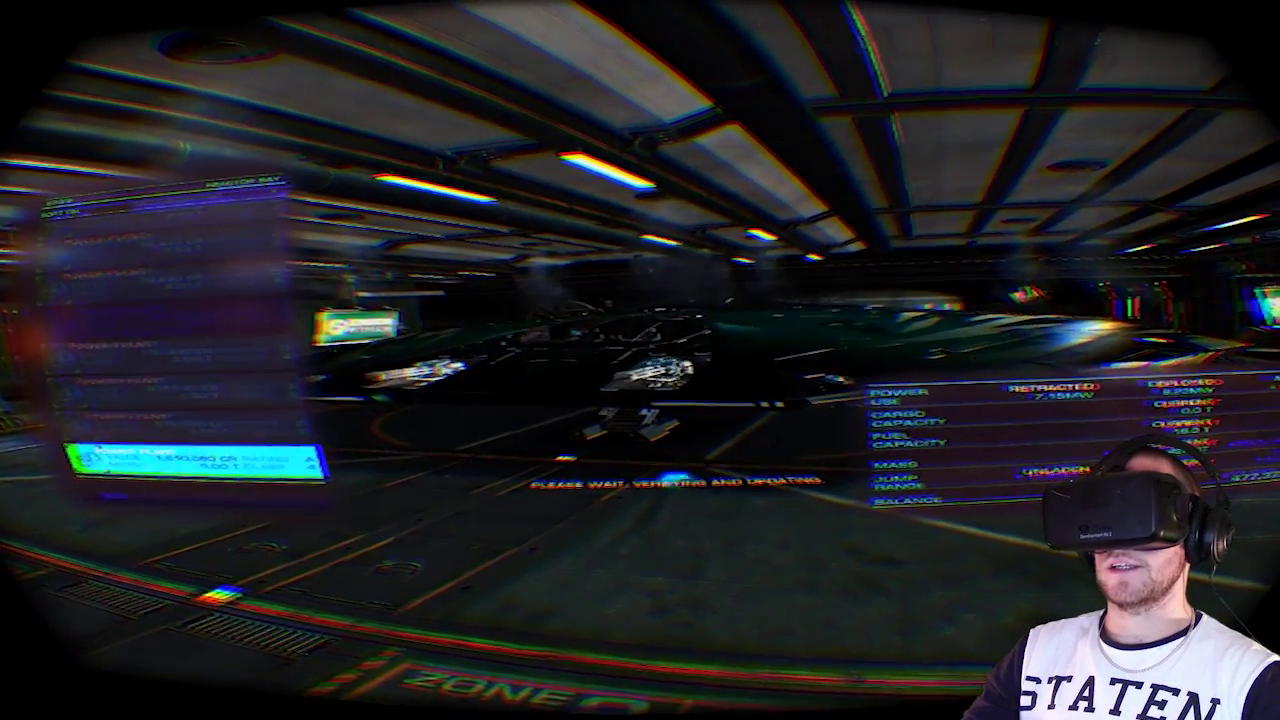